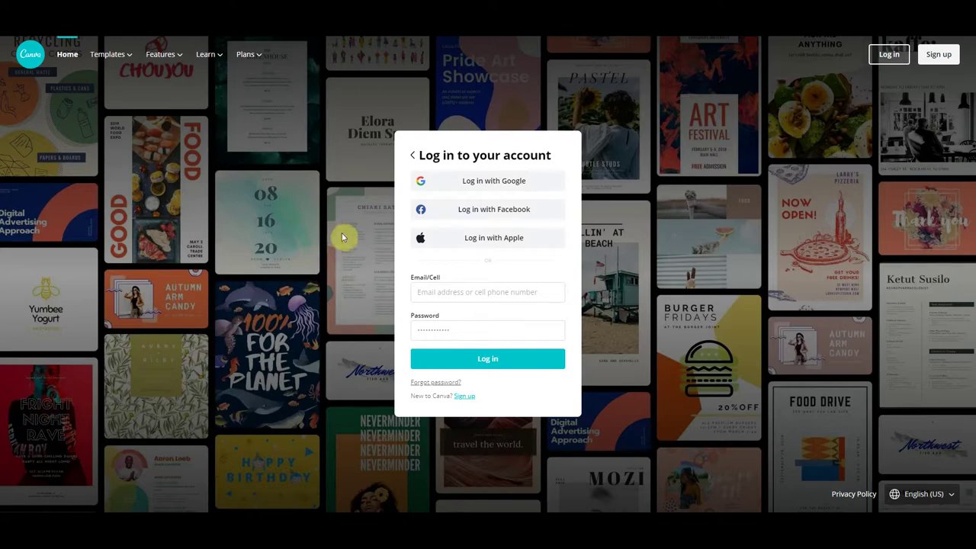
- Log in to Canva through Google, choosing the account from the Google popup
{"action": "left_click", "coordinate": [423, 181]}
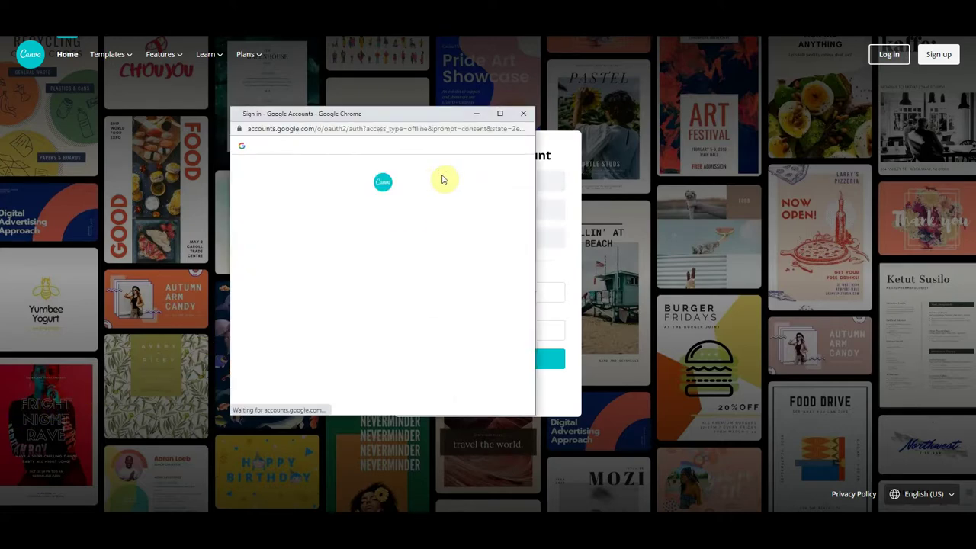
{"action": "left_click", "coordinate": [366, 264]}
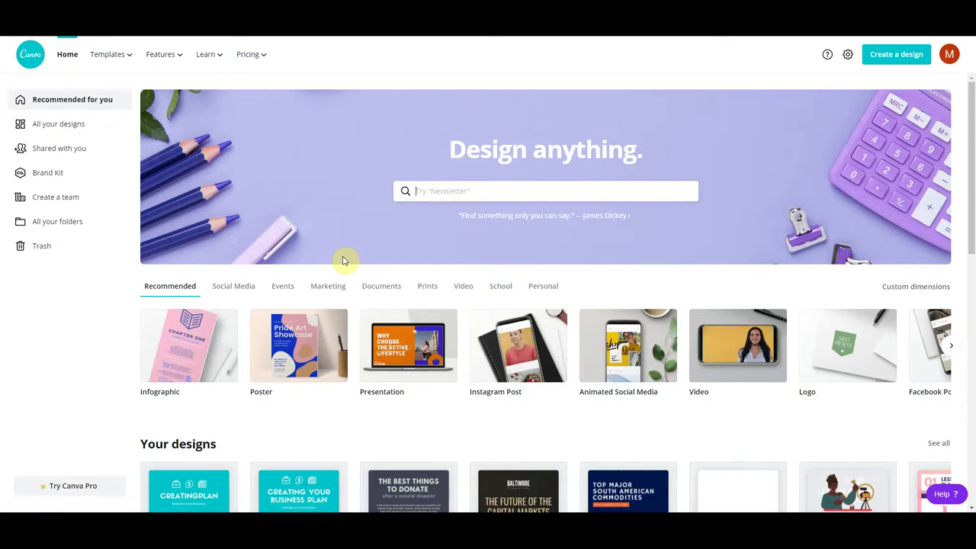
{"action": "left_click", "coordinate": [343, 261]}
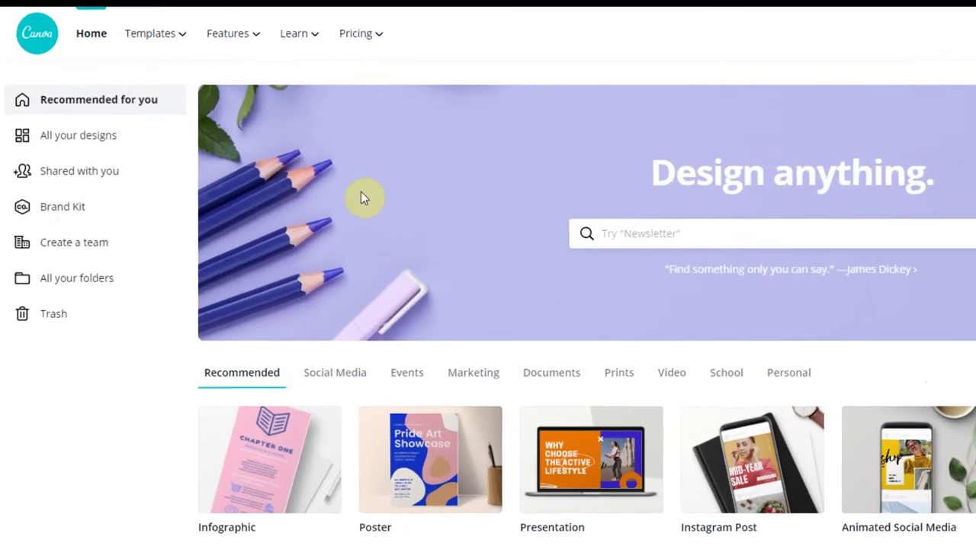
{"action": "mouse_move", "coordinate": [109, 61]}
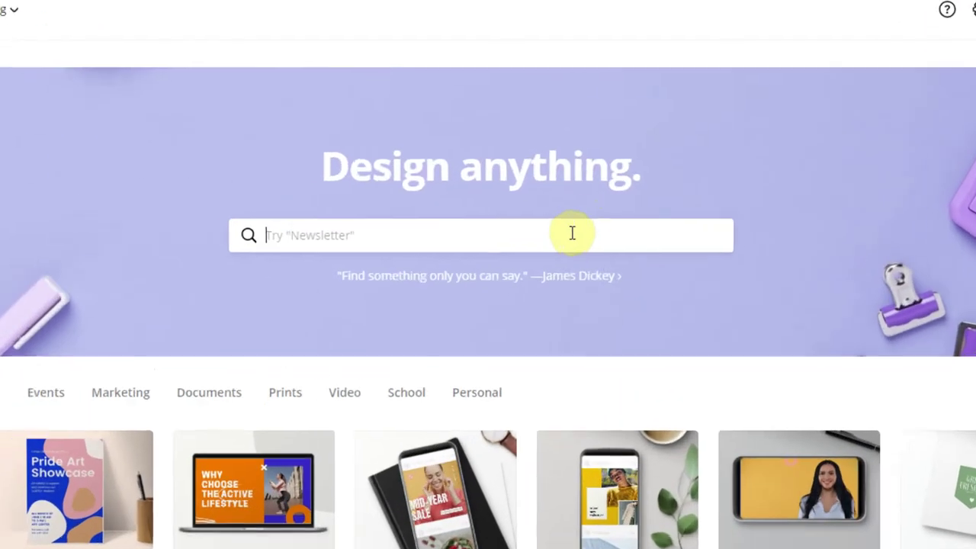
- Search Canva's designs for 'infographics'
{"action": "left_click", "coordinate": [568, 235]}
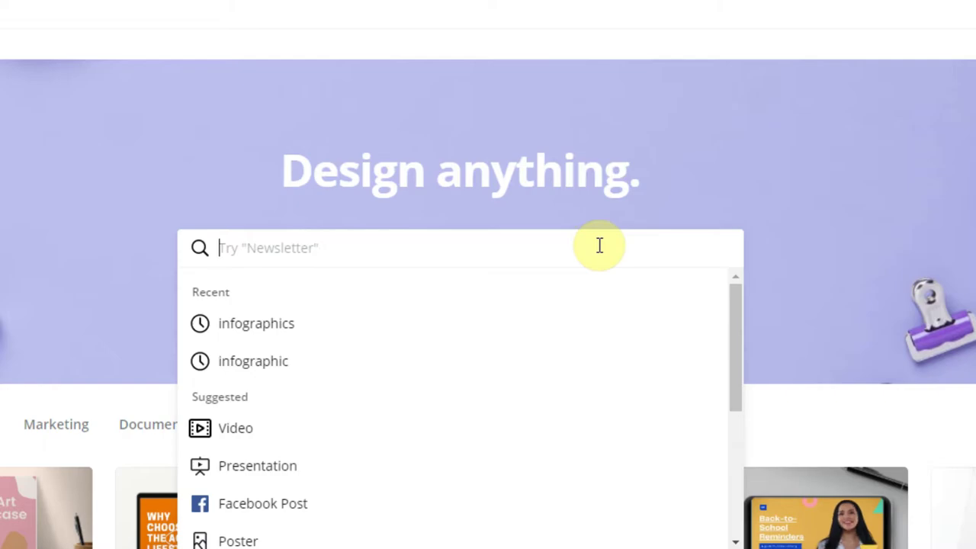
{"action": "type", "text": "infogra"}
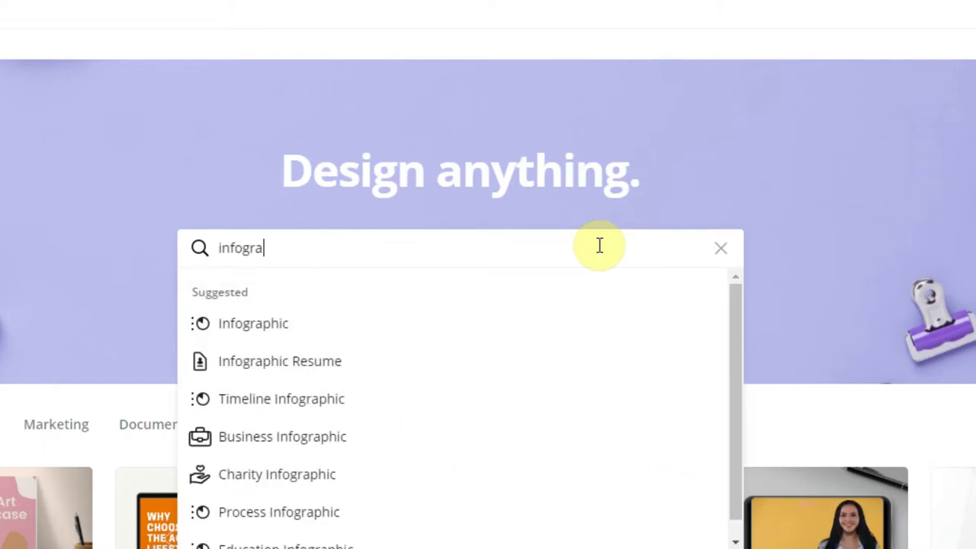
{"action": "type", "text": "phics"}
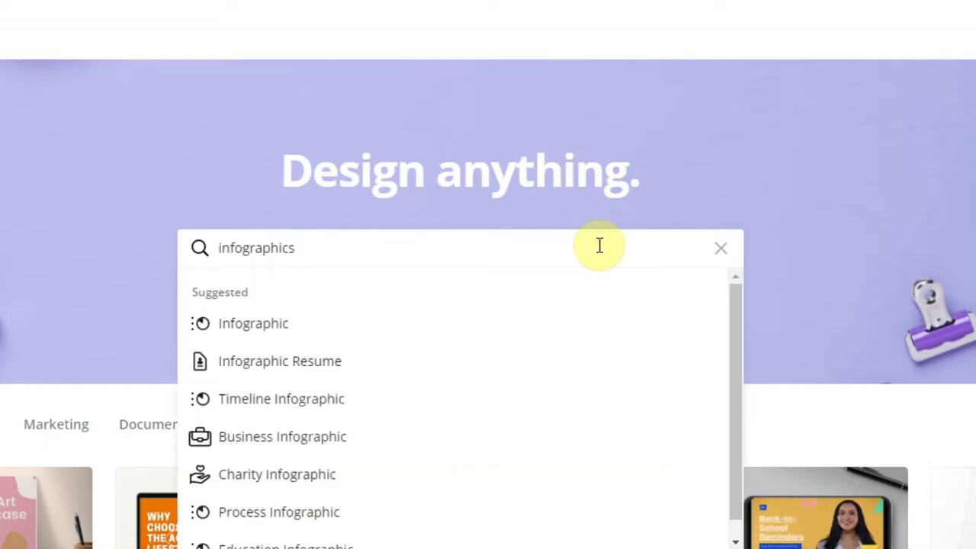
{"action": "key", "text": "Return"}
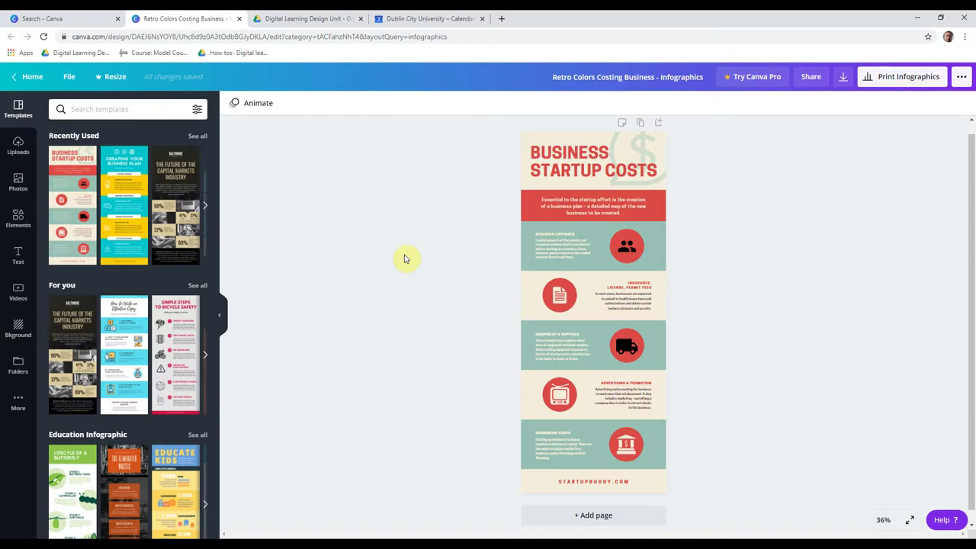
- Enlarge the people icon and the red circle behind it in the first section
{"action": "left_click", "coordinate": [562, 167]}
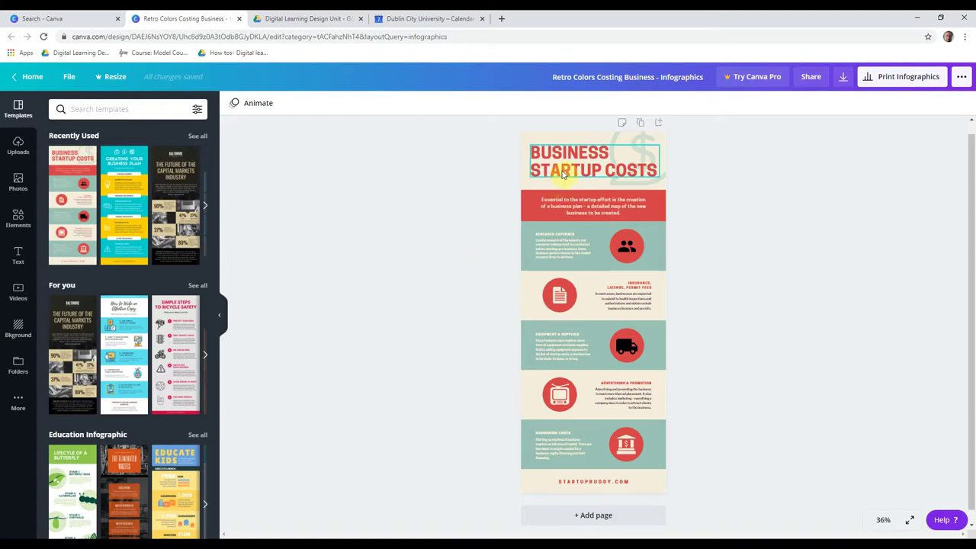
{"action": "double_click", "coordinate": [564, 168]}
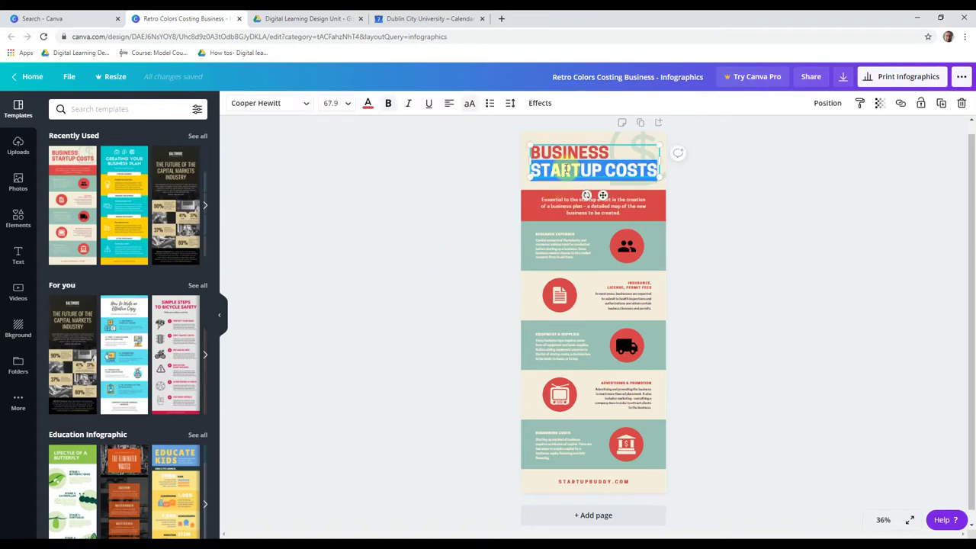
{"action": "left_click", "coordinate": [612, 236]}
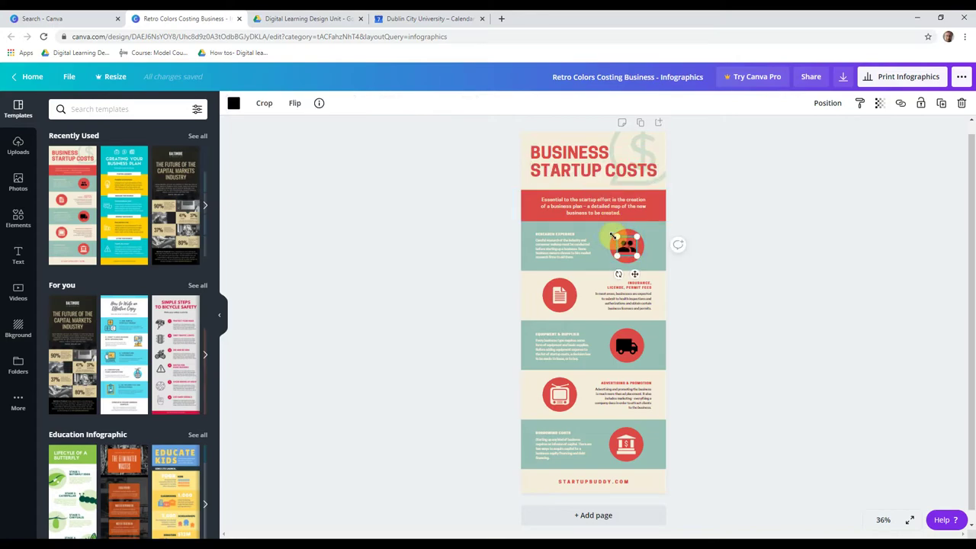
{"action": "left_click_drag", "start_coordinate": [612, 235], "coordinate": [603, 222]}
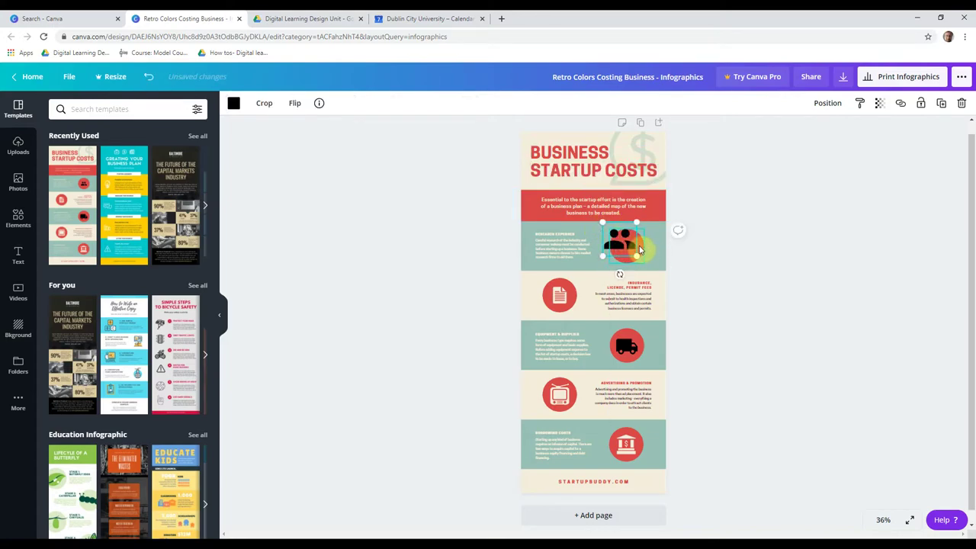
{"action": "left_click", "coordinate": [639, 248]}
{"action": "left_click_drag", "start_coordinate": [645, 259], "coordinate": [654, 268]}
- Change the first teal section band, Research Expense, to purple
{"action": "left_click", "coordinate": [661, 258]}
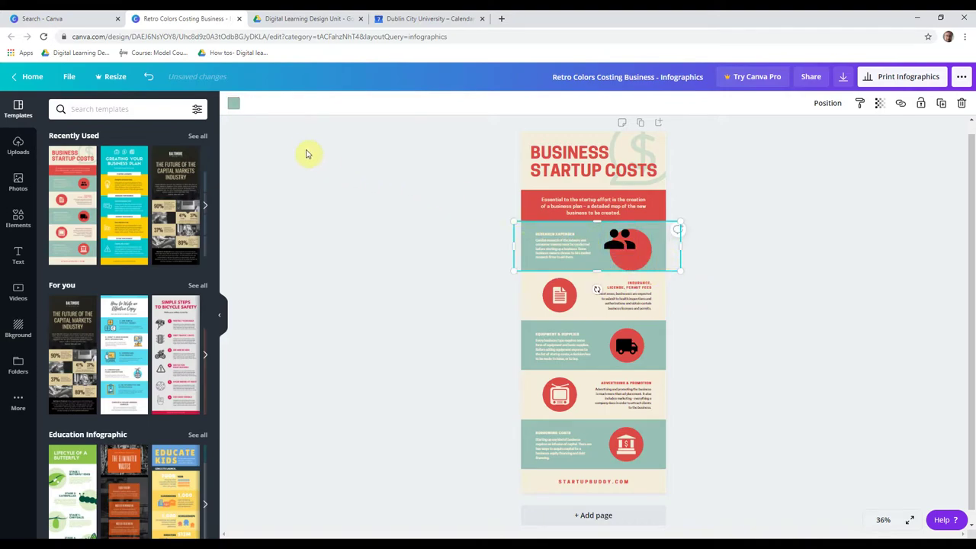
{"action": "left_click", "coordinate": [233, 104]}
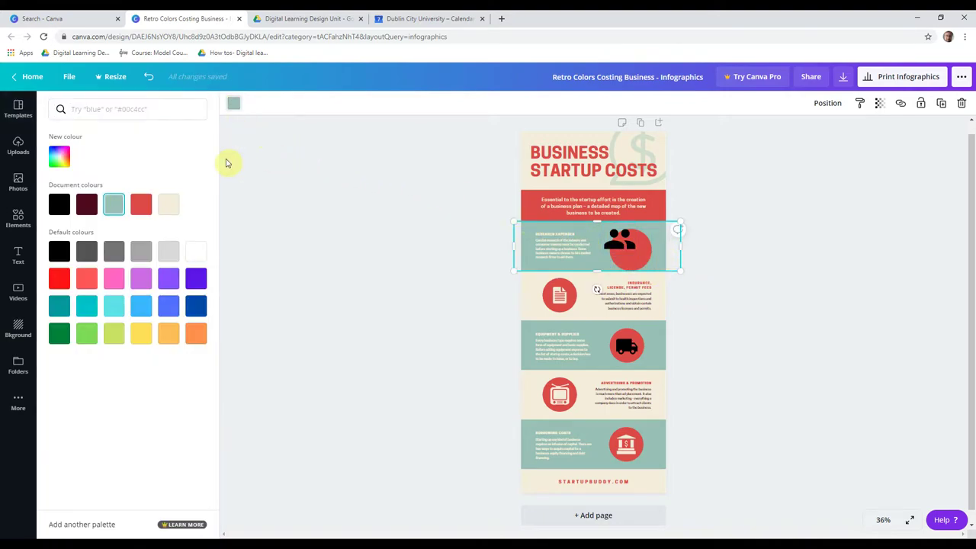
{"action": "left_click", "coordinate": [167, 278]}
{"action": "key", "text": "Escape"}
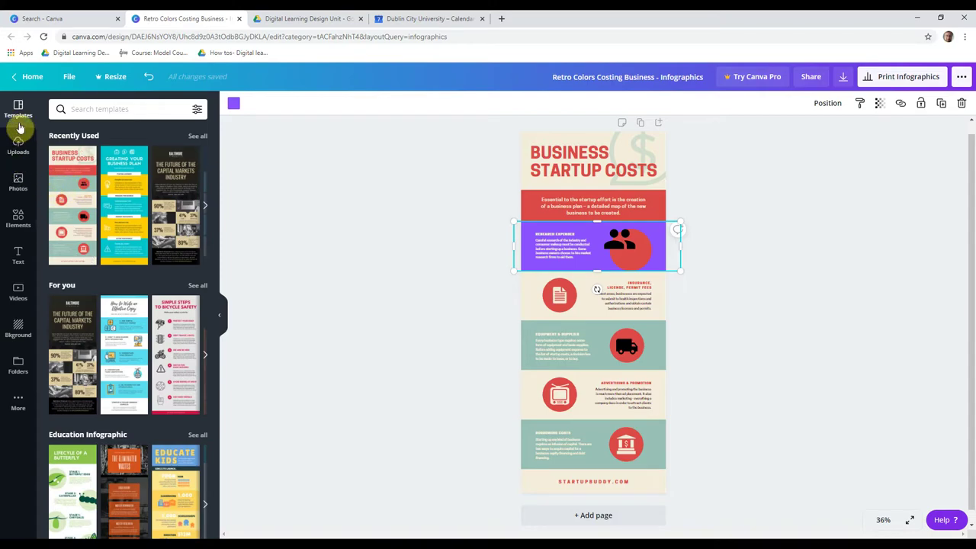
- Add an autumn-leaves photo, a hand sticker, a maroon square and a yellow OK-hand sticker
{"action": "left_click", "coordinate": [17, 183]}
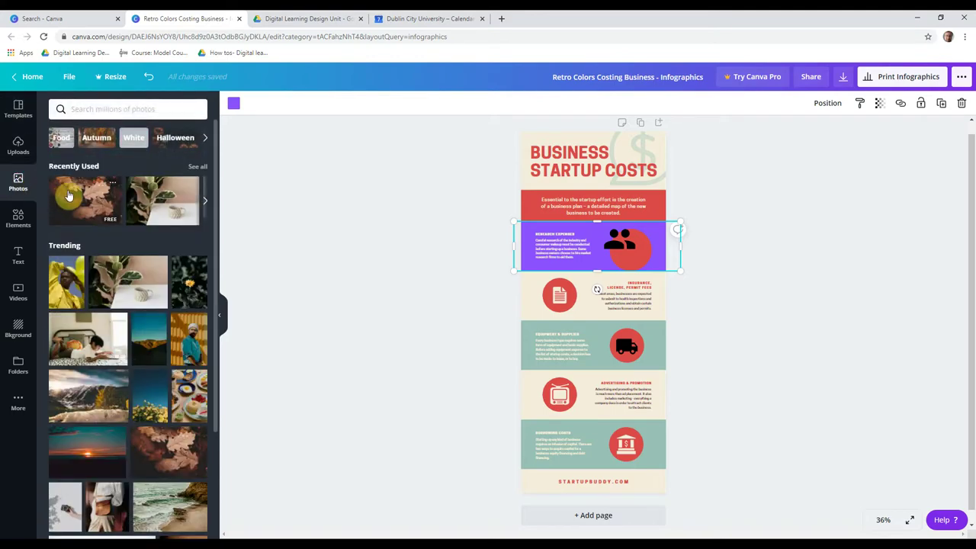
{"action": "left_click", "coordinate": [68, 195]}
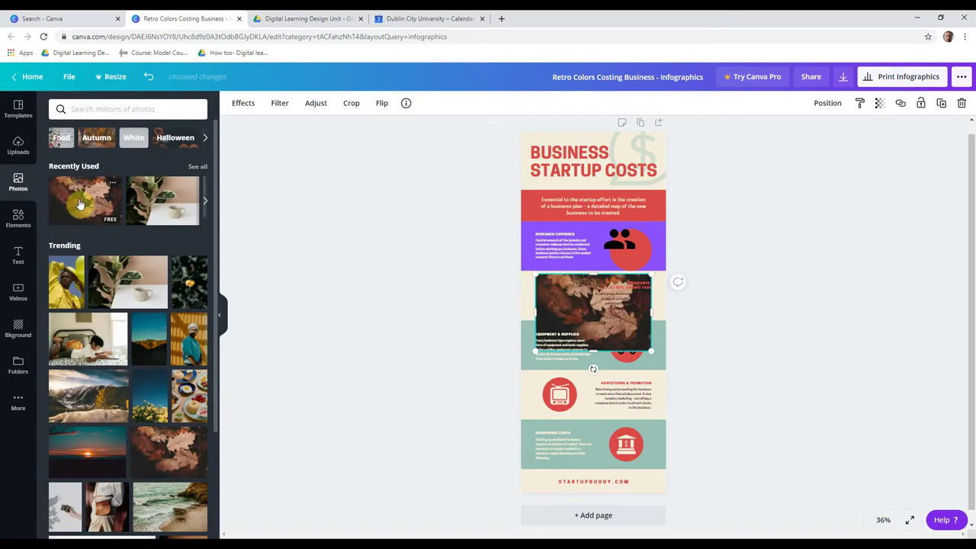
{"action": "left_click", "coordinate": [19, 219]}
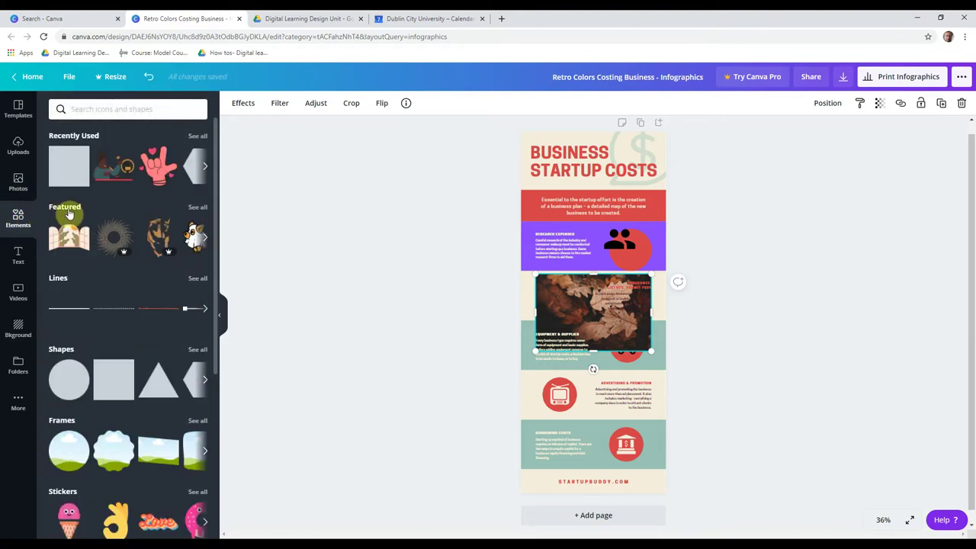
{"action": "left_click", "coordinate": [159, 175]}
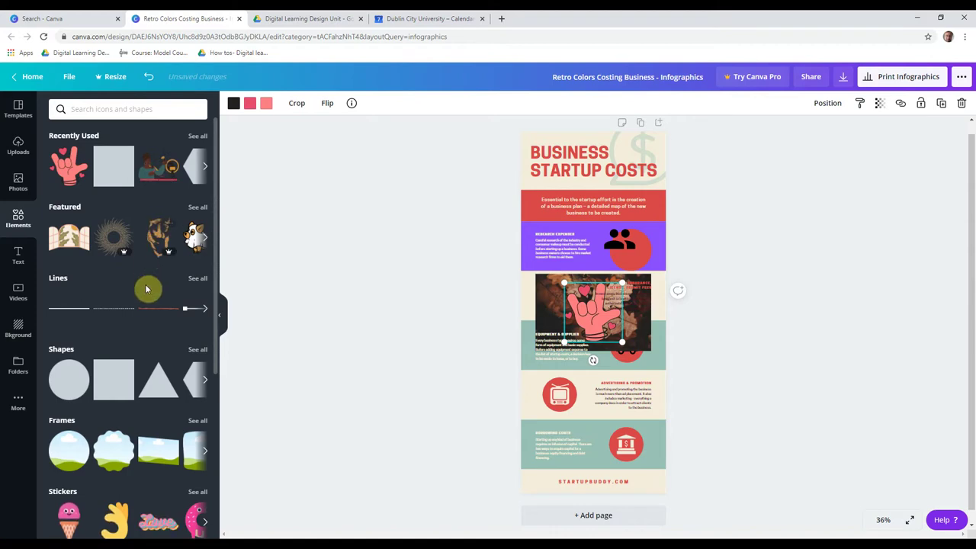
{"action": "left_click", "coordinate": [114, 379]}
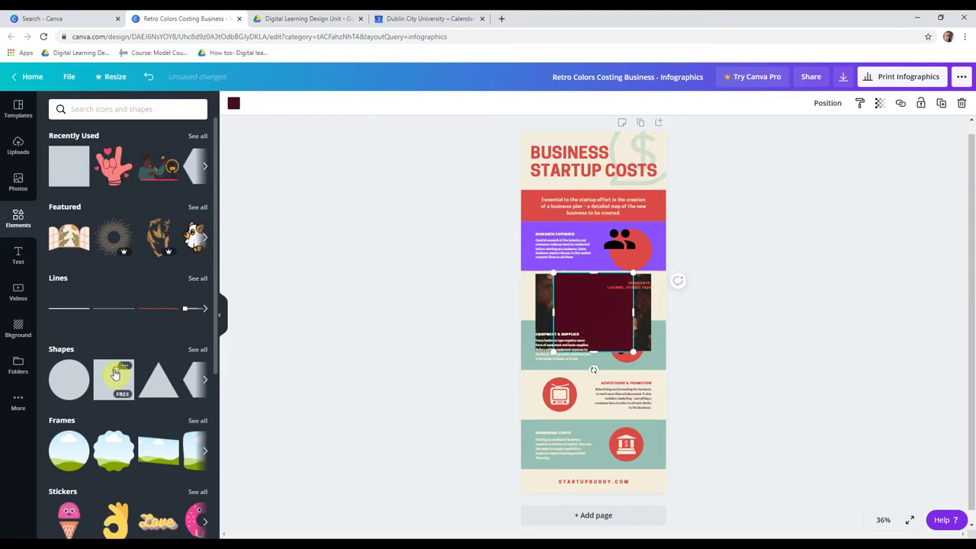
{"action": "left_click", "coordinate": [118, 523]}
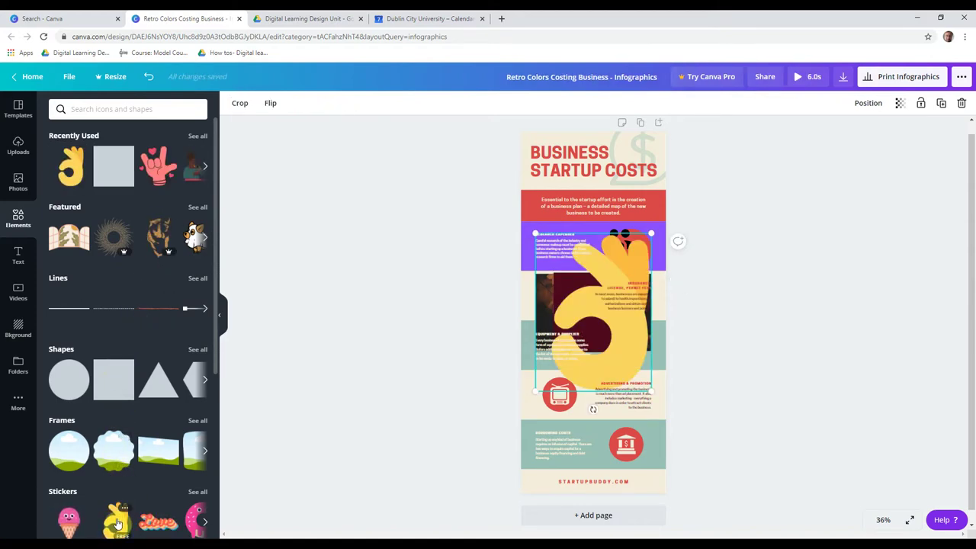
- Add GLOW text, then replace it with a beach video clip
{"action": "left_click", "coordinate": [18, 255]}
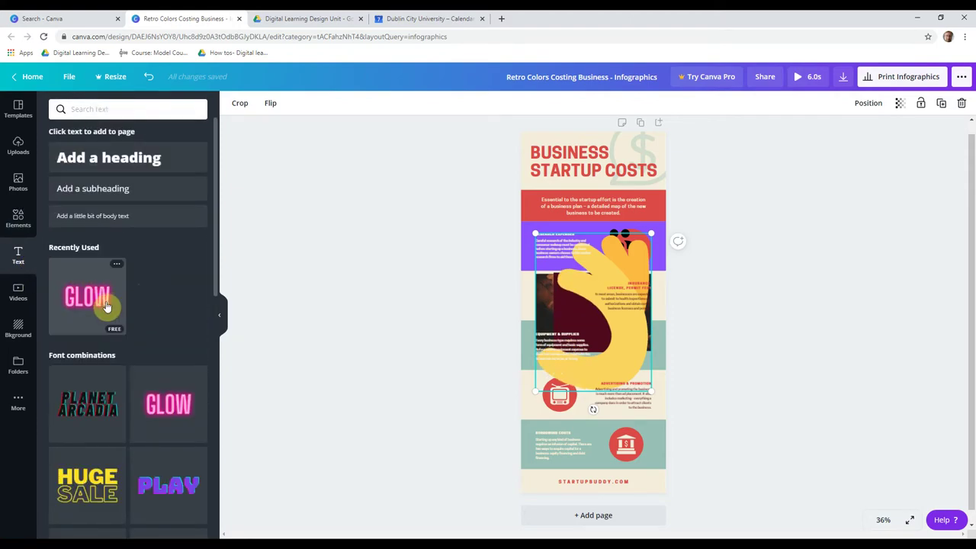
{"action": "left_click", "coordinate": [104, 307]}
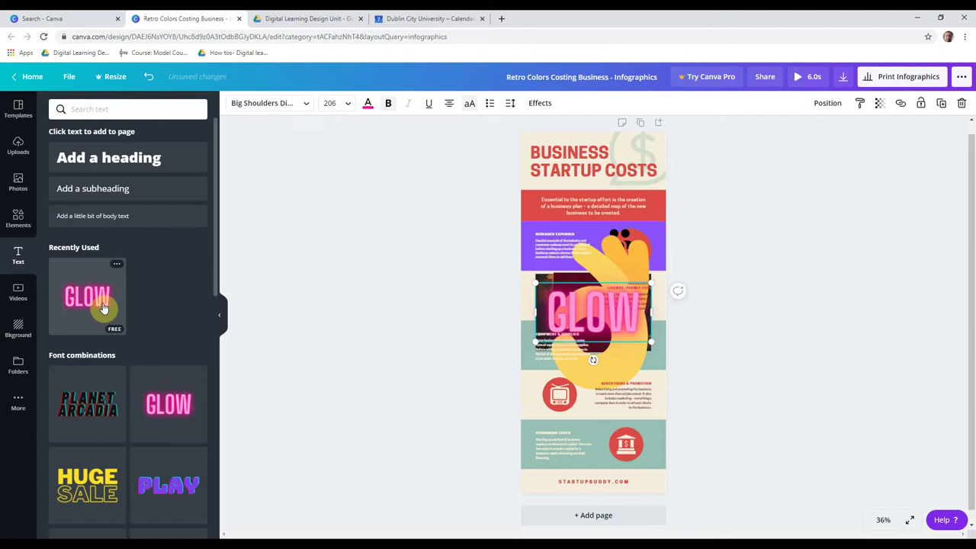
{"action": "left_click", "coordinate": [19, 295]}
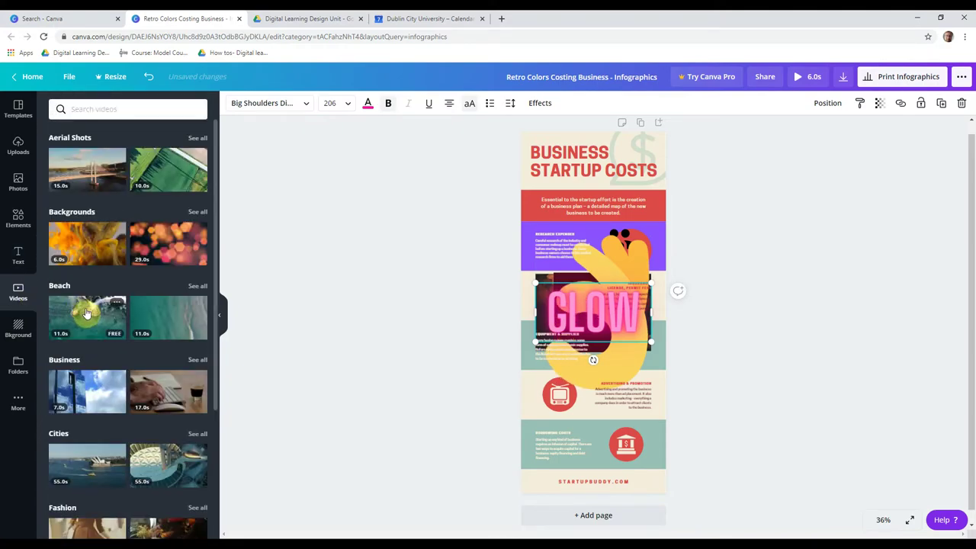
{"action": "left_click", "coordinate": [86, 312]}
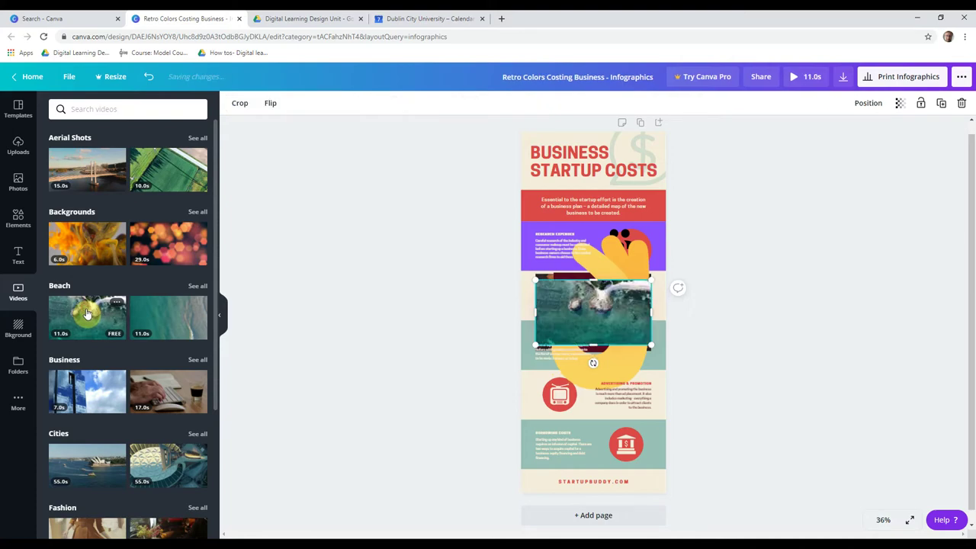
- Try a white paper page background, then switch to the pastel marble background
{"action": "left_click", "coordinate": [18, 333]}
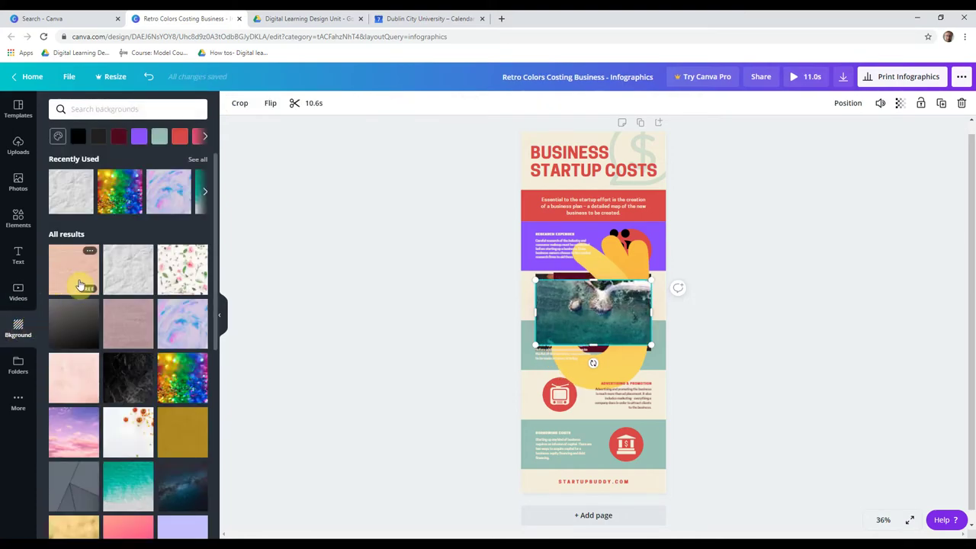
{"action": "left_click", "coordinate": [128, 272]}
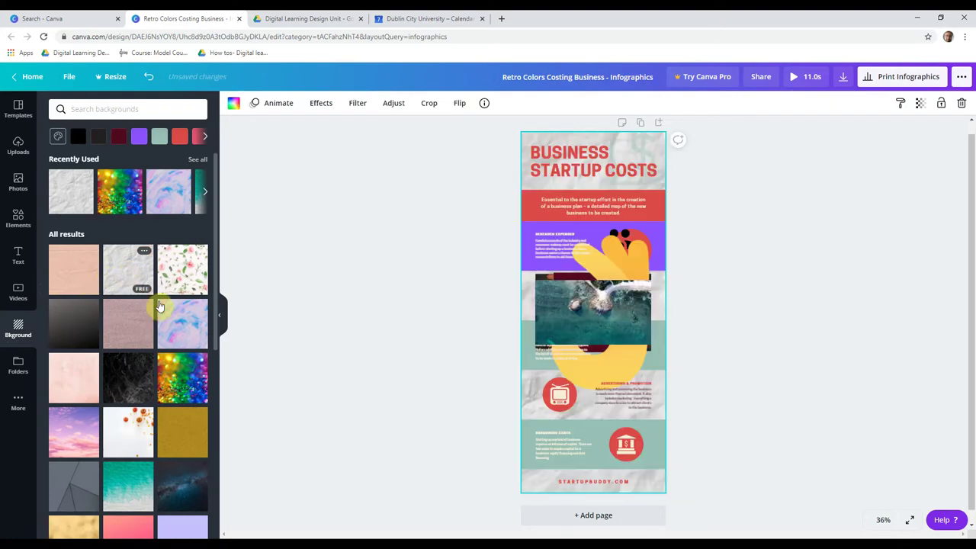
{"action": "left_click", "coordinate": [173, 321]}
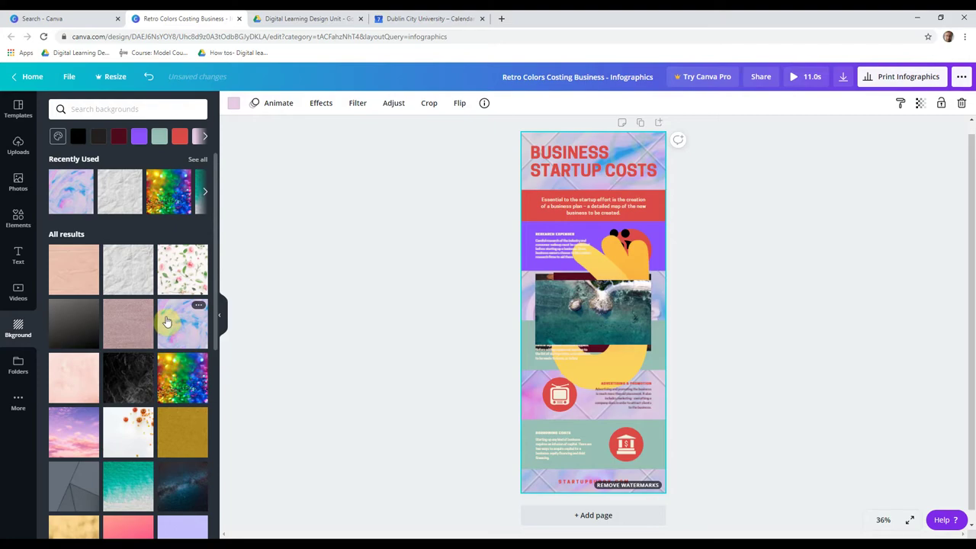
- Fill the photo frame with the uploaded graduate image and place an enlarged navy DCU logo over the top sections
{"action": "left_click", "coordinate": [17, 144]}
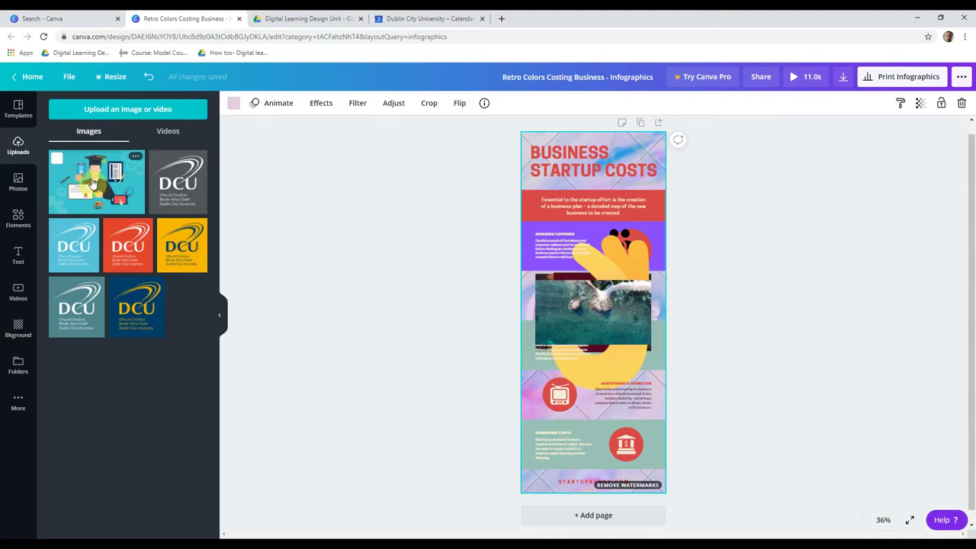
{"action": "left_click", "coordinate": [92, 183]}
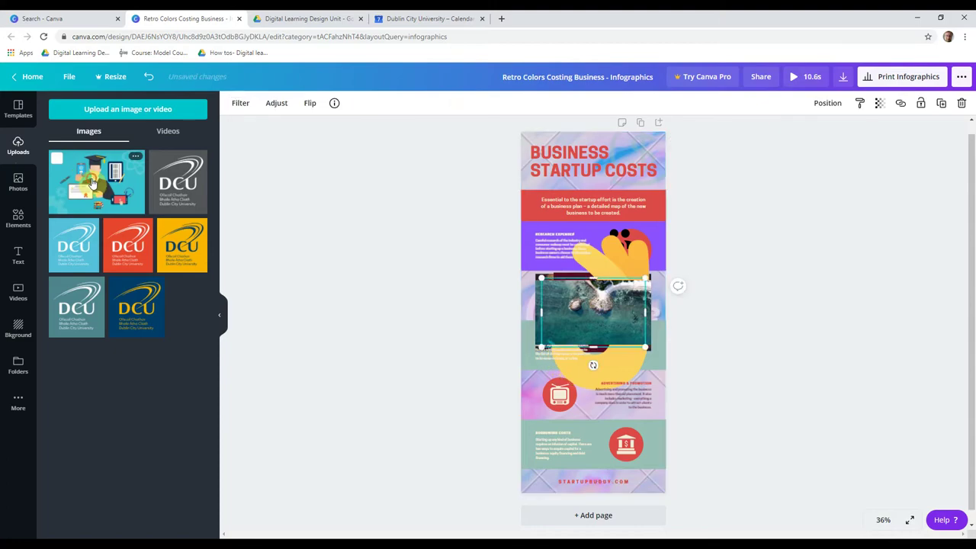
{"action": "left_click", "coordinate": [136, 305]}
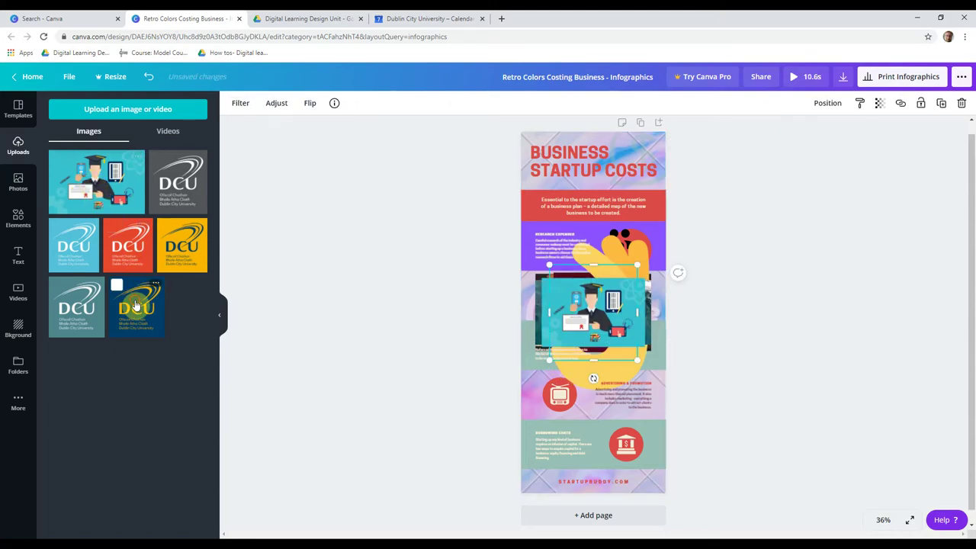
{"action": "left_click_drag", "start_coordinate": [568, 290], "coordinate": [540, 198]}
{"action": "left_click_drag", "start_coordinate": [602, 260], "coordinate": [661, 313]}
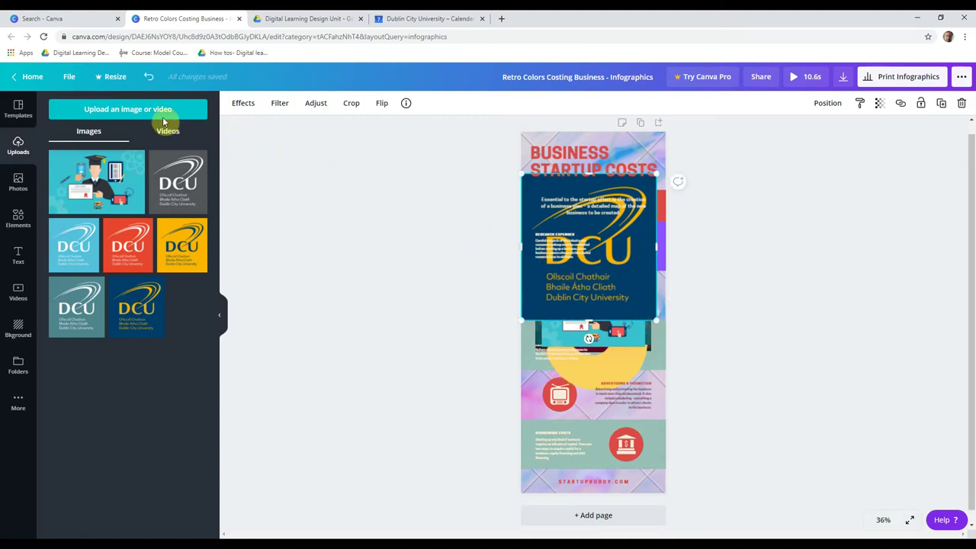
- Replace the page with the Business Startup Costs template, briefly trying two other templates first
{"action": "left_click", "coordinate": [20, 115]}
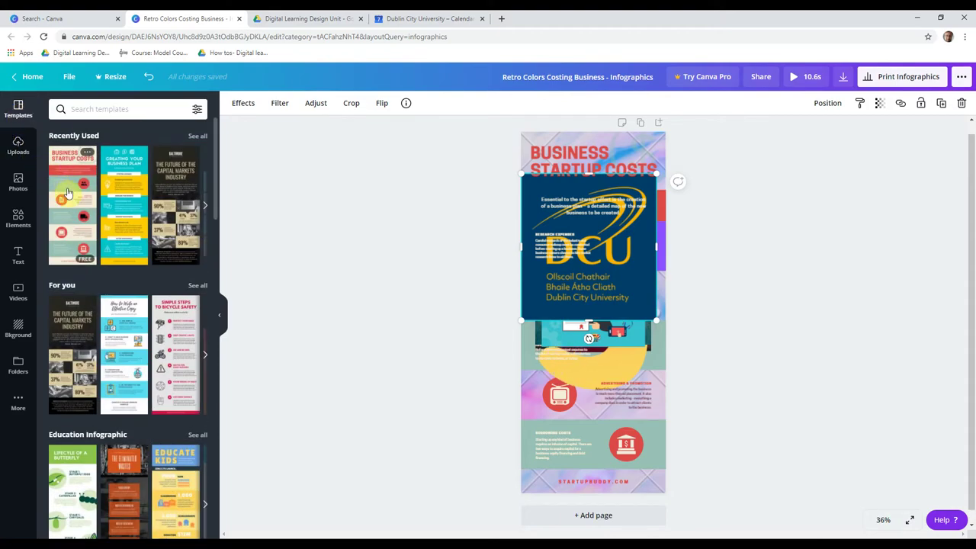
{"action": "left_click", "coordinate": [67, 192]}
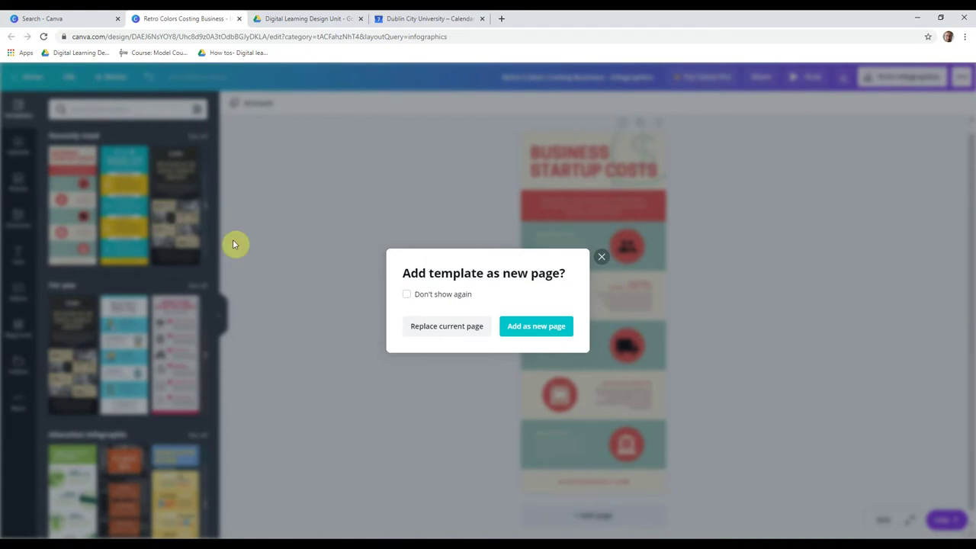
{"action": "left_click", "coordinate": [463, 332]}
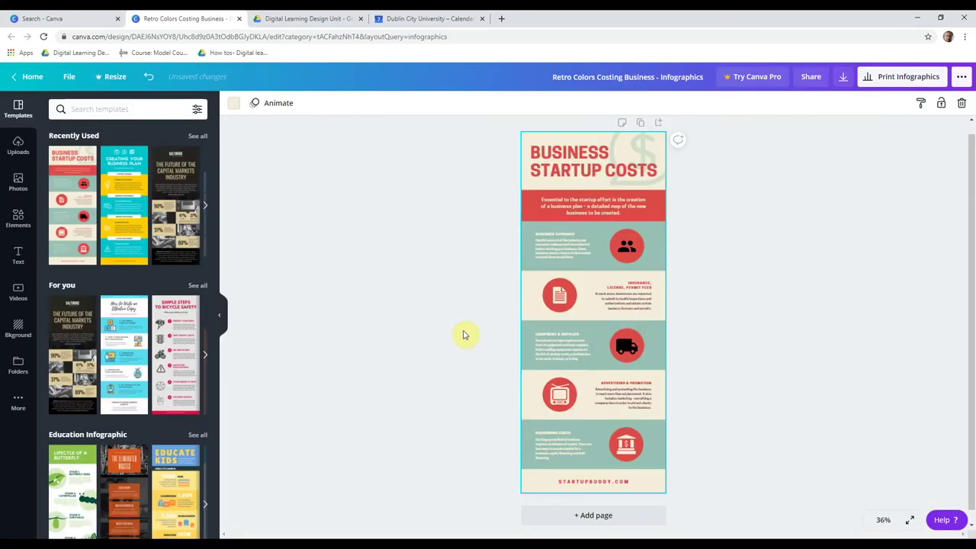
{"action": "left_click", "coordinate": [128, 213]}
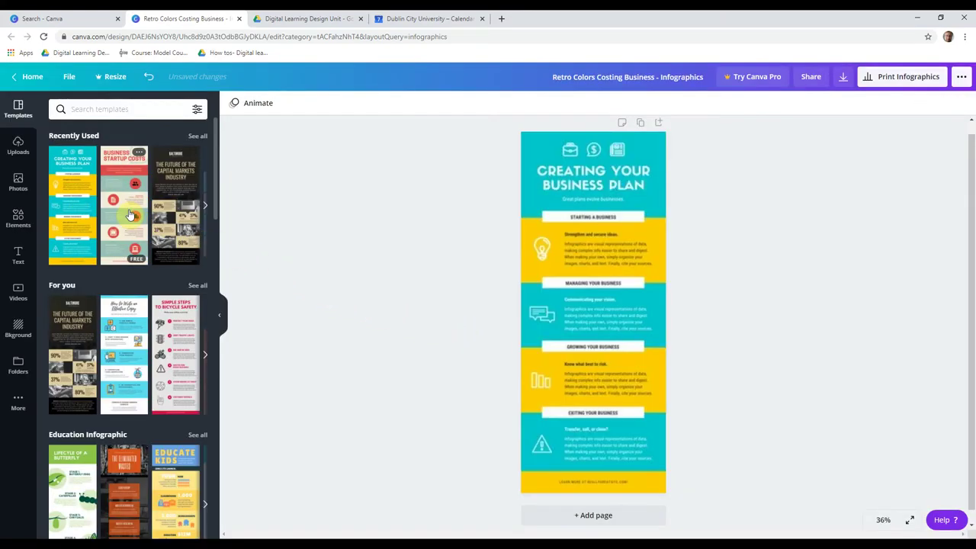
{"action": "left_click", "coordinate": [187, 243]}
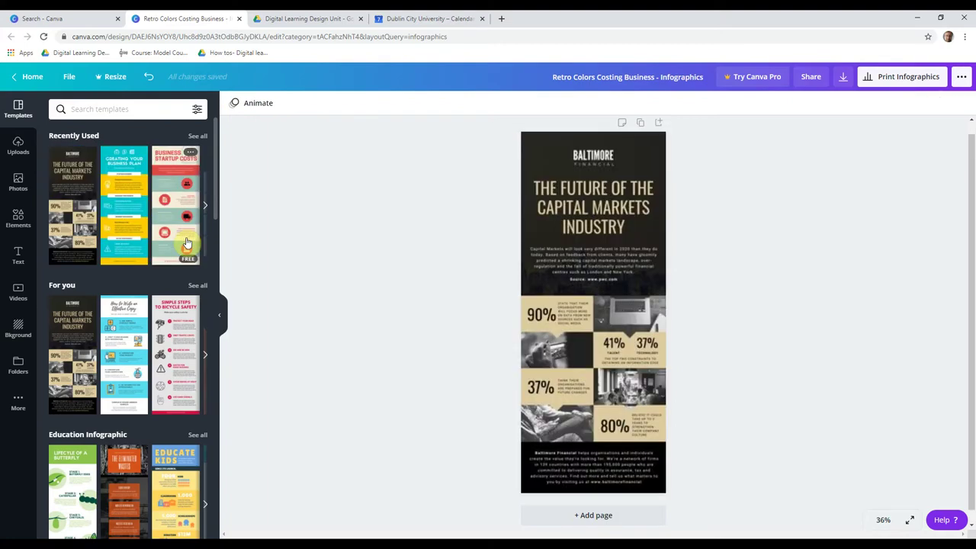
{"action": "left_click", "coordinate": [186, 242]}
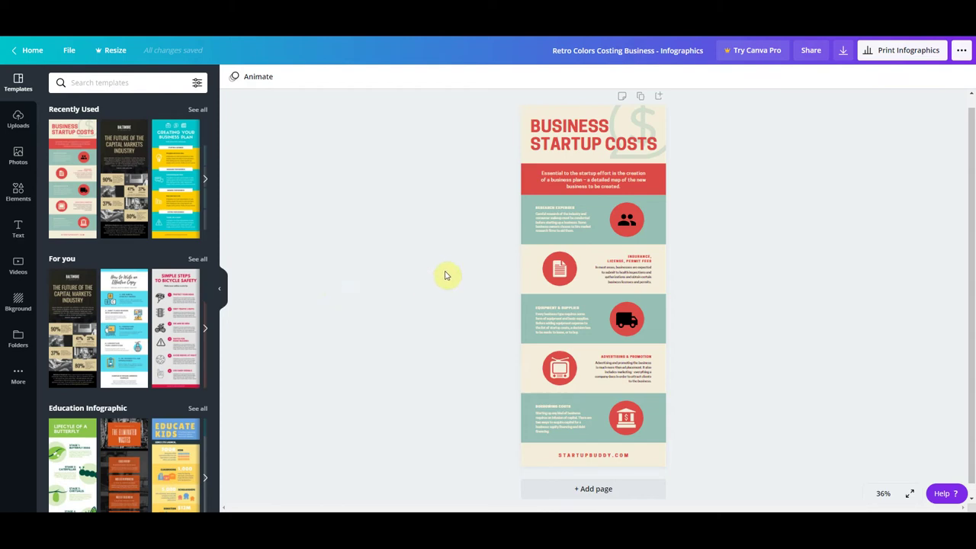
- Invite a colleague by e-mail address to the design with Can view permission
{"action": "left_click", "coordinate": [800, 53]}
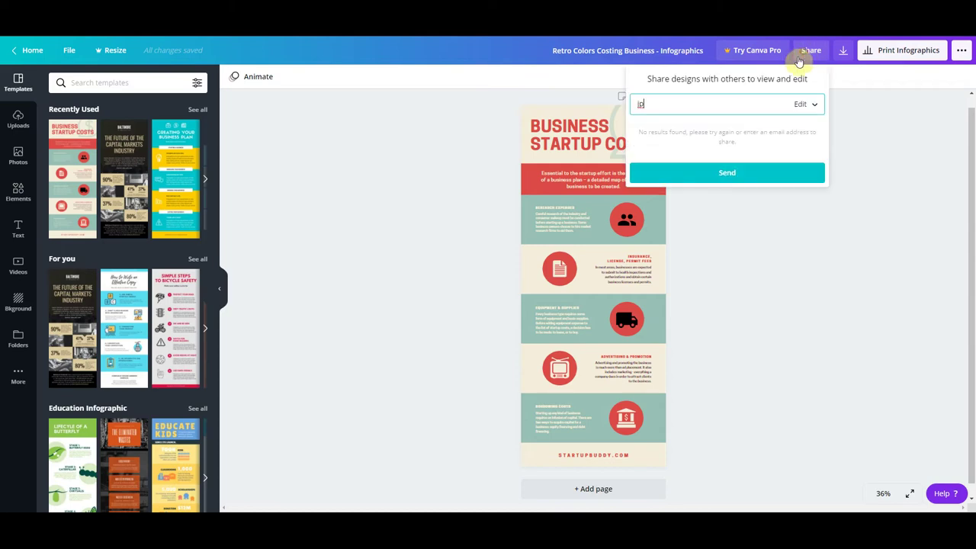
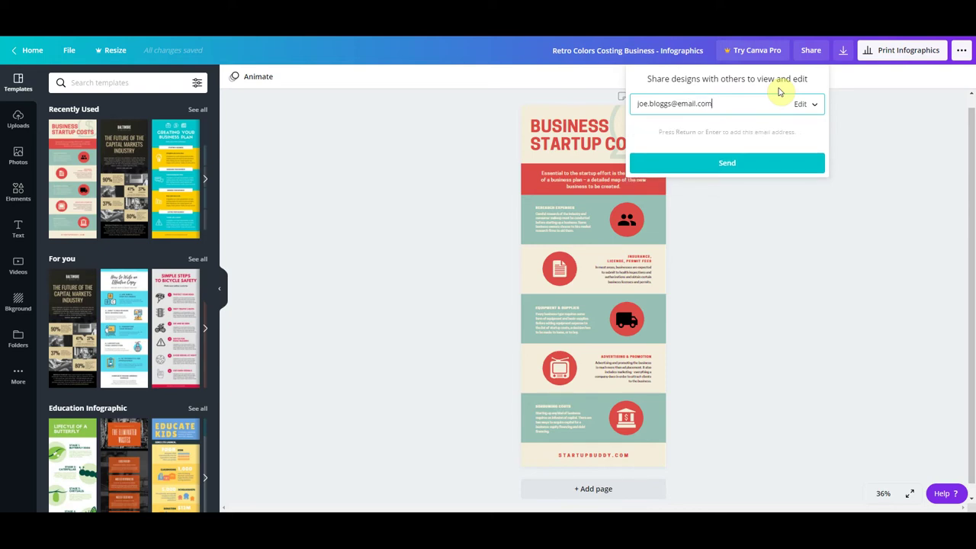
{"action": "left_click", "coordinate": [808, 103]}
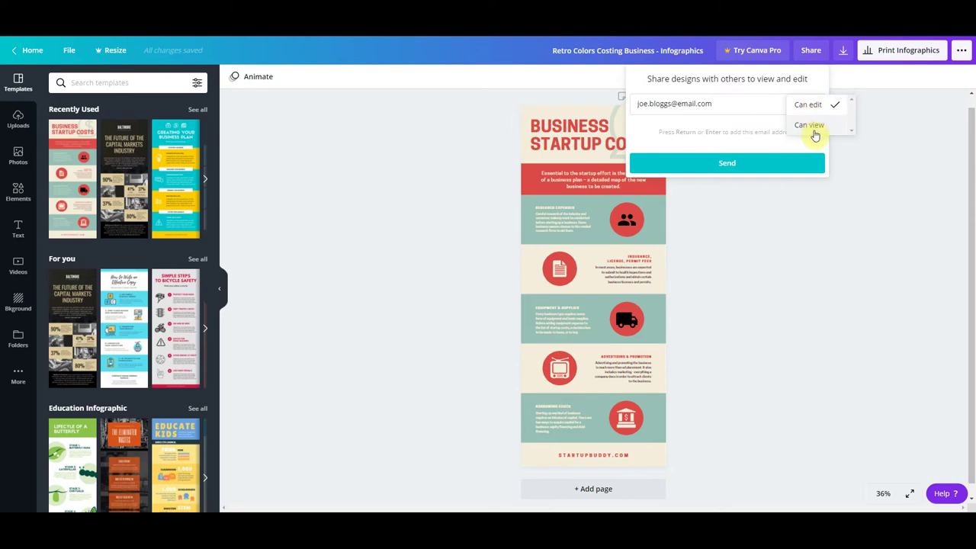
{"action": "left_click", "coordinate": [811, 126]}
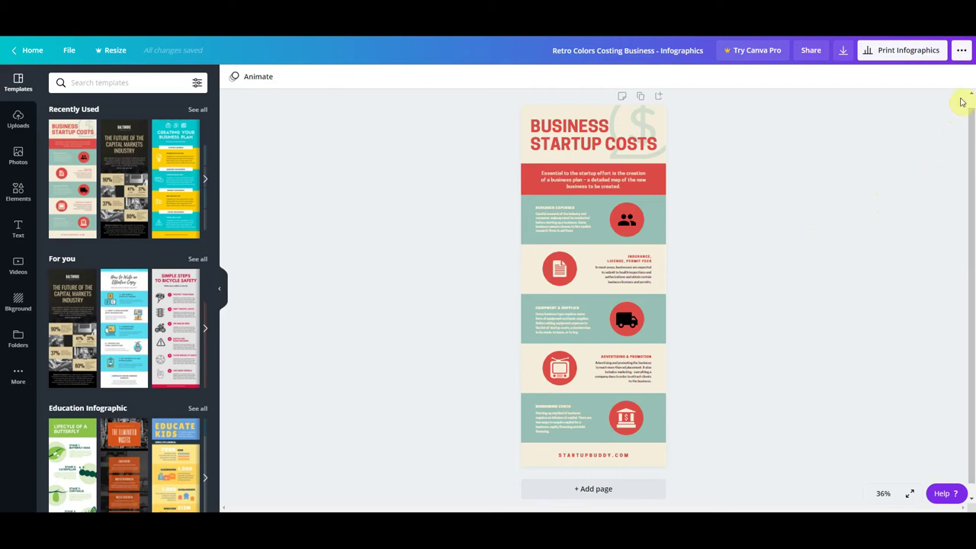
- Browse the full publishing options menu: download, share link, social sharing and print
{"action": "left_click", "coordinate": [961, 51]}
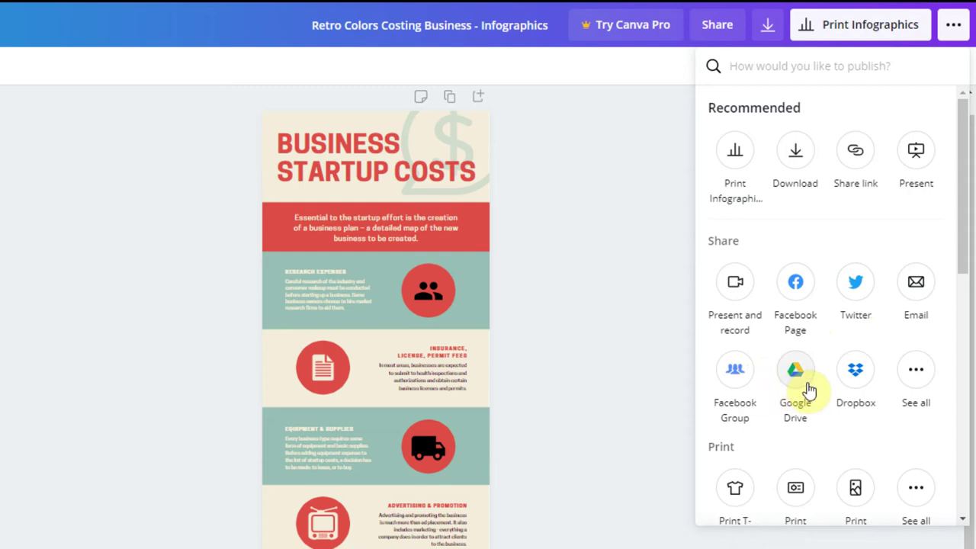
{"action": "scroll", "coordinate": [810, 392], "scroll_direction": "down", "scroll_amount": 2}
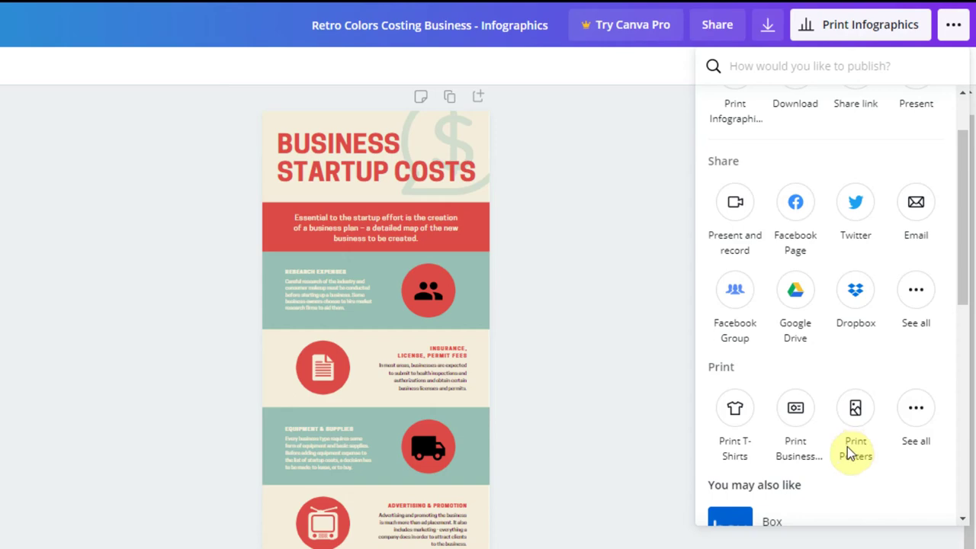
{"action": "scroll", "coordinate": [852, 448], "scroll_direction": "up", "scroll_amount": 2}
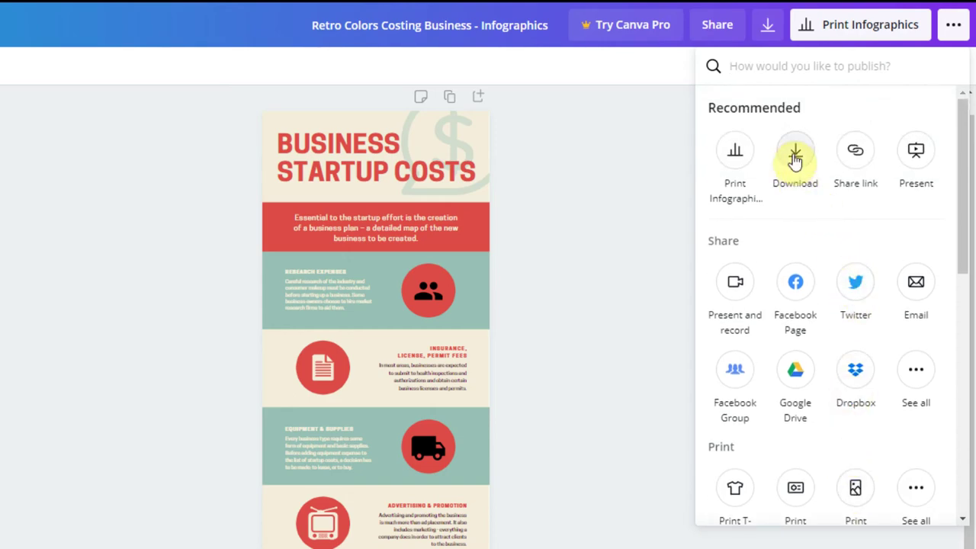
- Download the Business Startup Costs infographic with PNG as the file type
{"action": "left_click", "coordinate": [794, 157]}
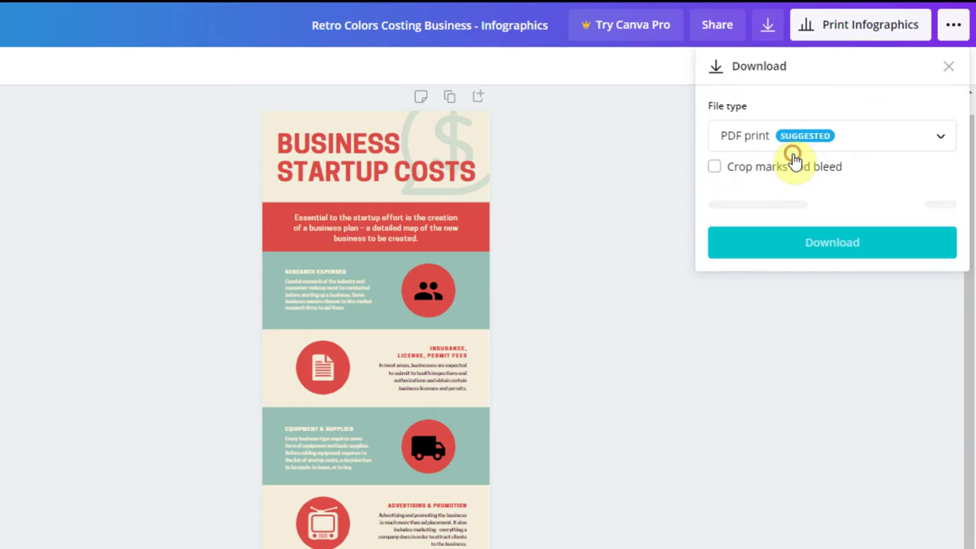
{"action": "left_click", "coordinate": [935, 144]}
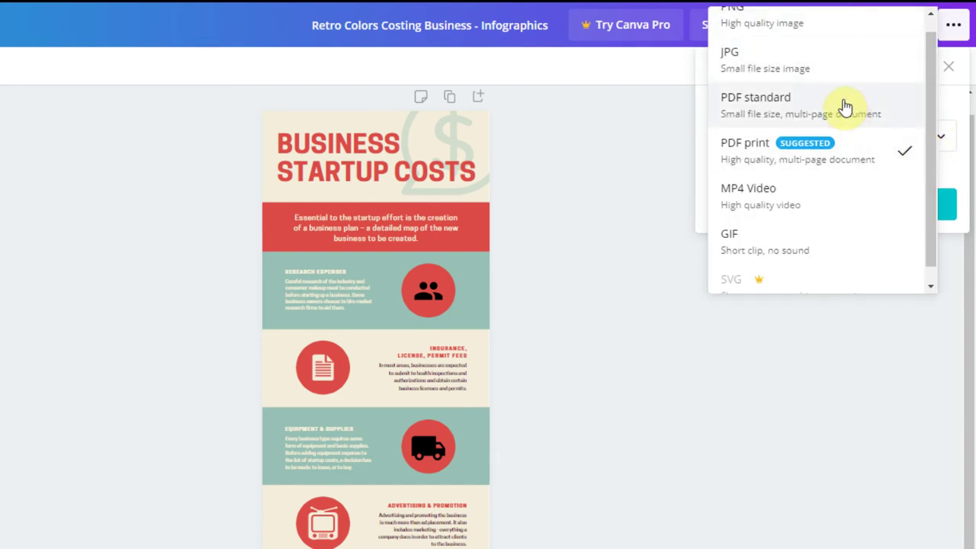
{"action": "left_click", "coordinate": [836, 27]}
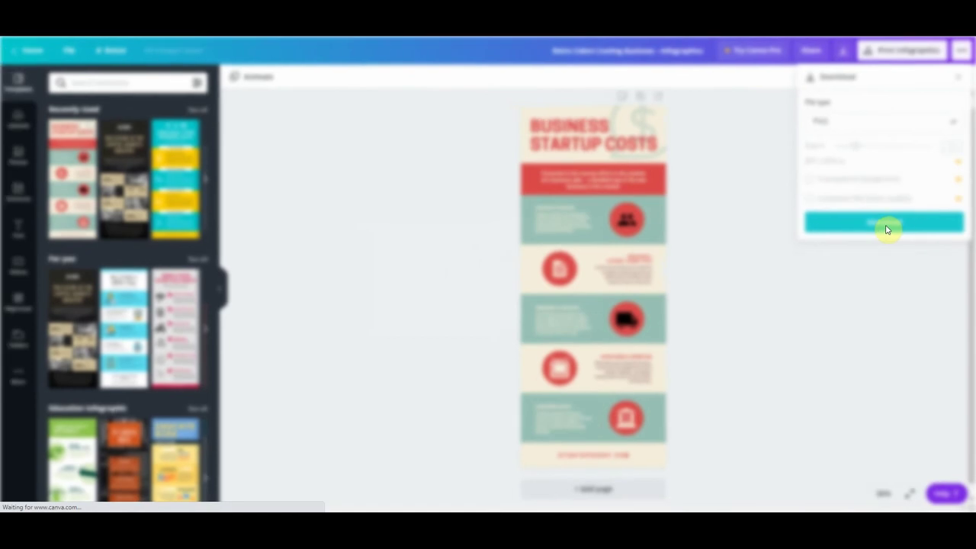
{"action": "left_click", "coordinate": [836, 304]}
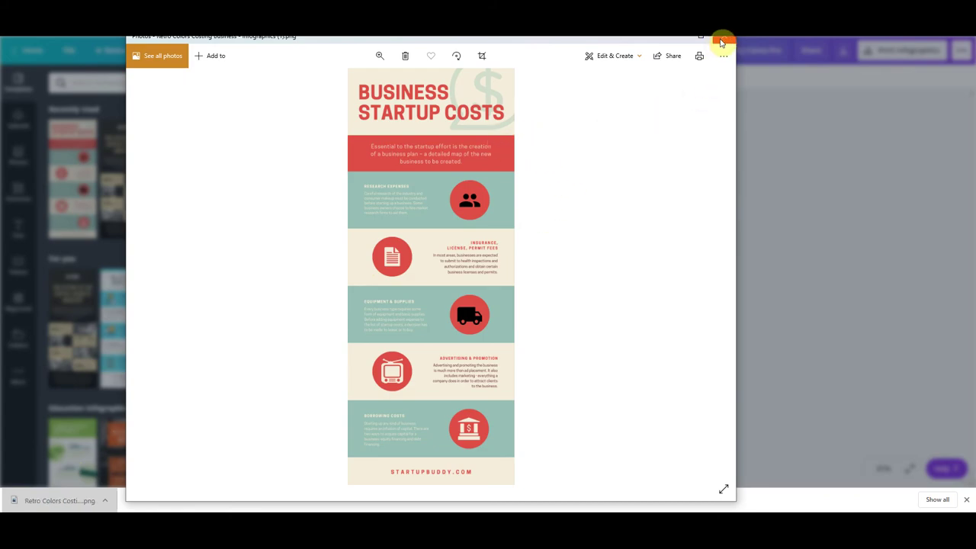
- Close the Photos viewer after checking the downloaded infographic PNG
{"action": "left_click", "coordinate": [721, 43]}
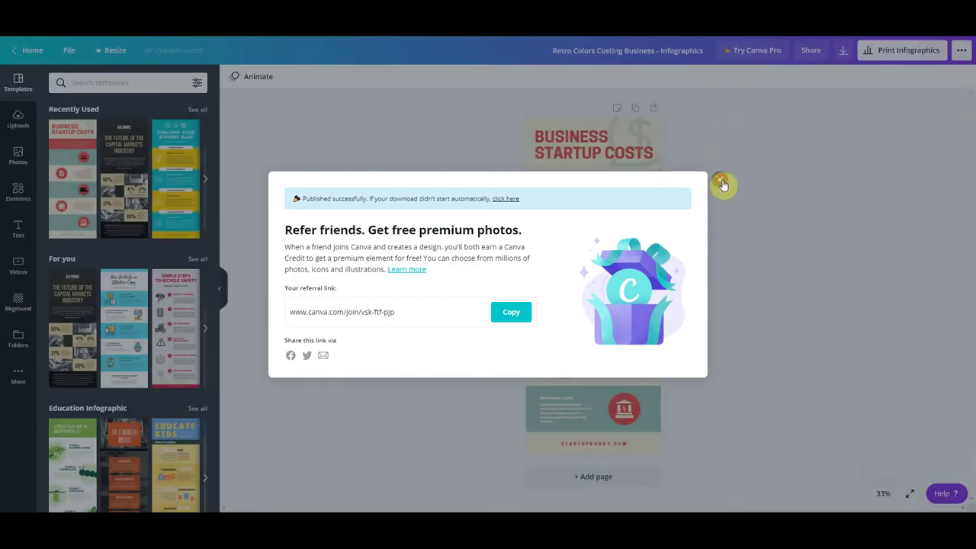
- Dismiss the Refer friends pop-up and return to the Canva home page
{"action": "left_click", "coordinate": [720, 183]}
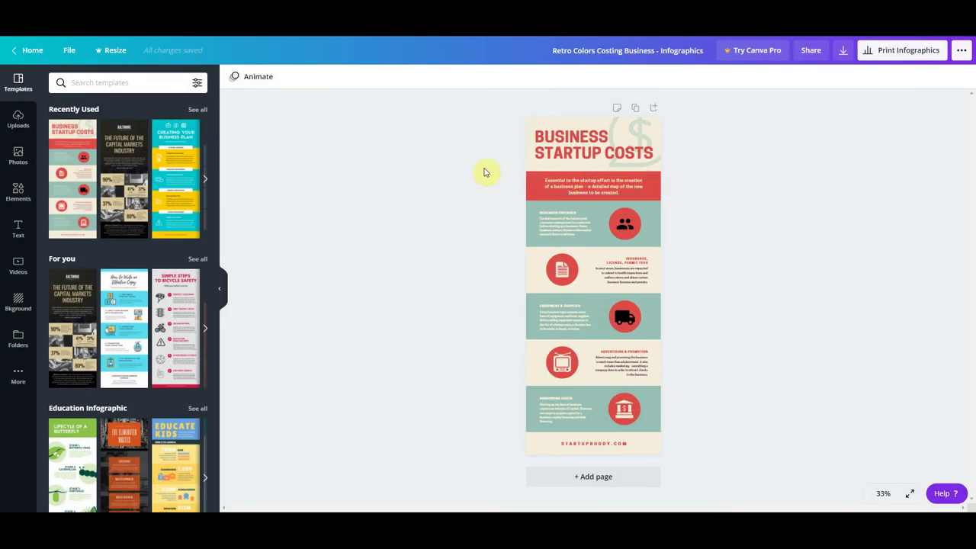
{"action": "left_click", "coordinate": [27, 49]}
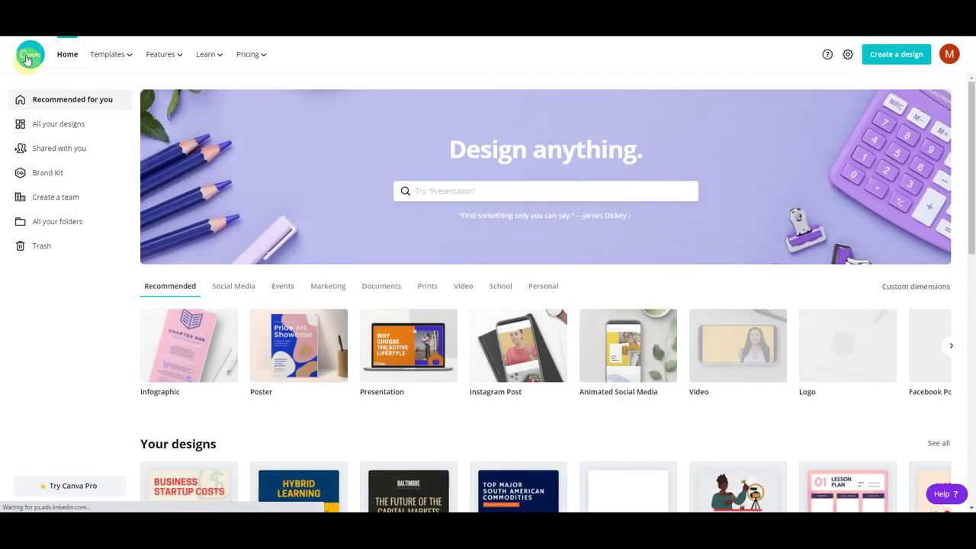
{"action": "left_click", "coordinate": [36, 130]}
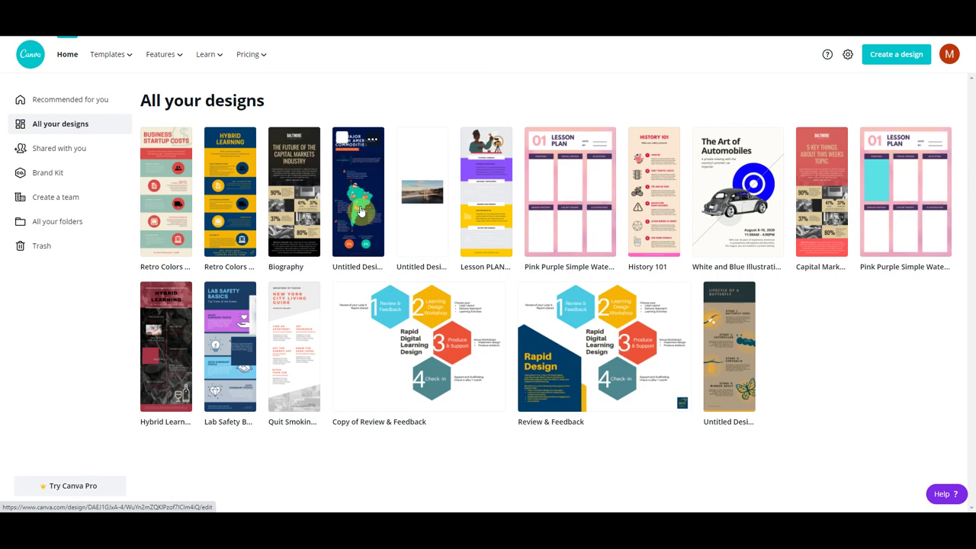
{"action": "left_click", "coordinate": [66, 53]}
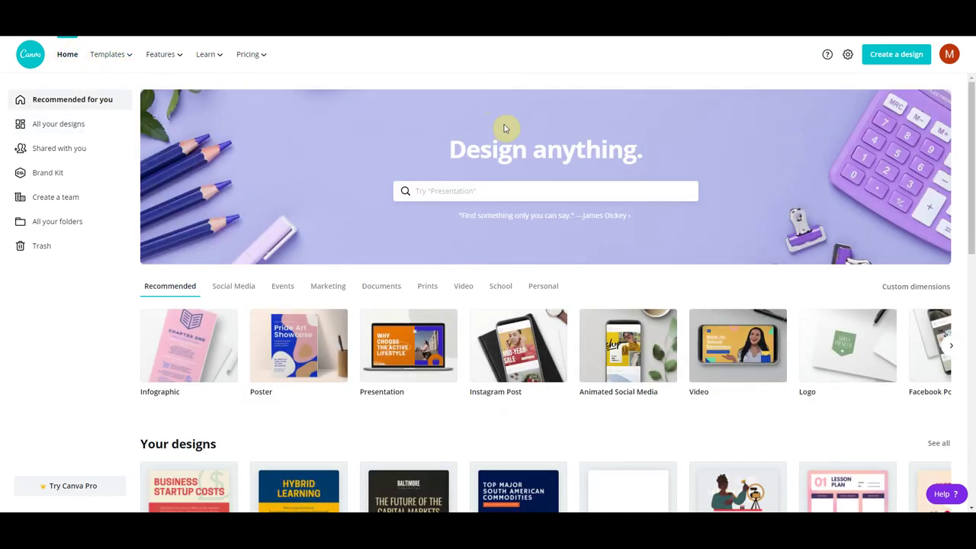